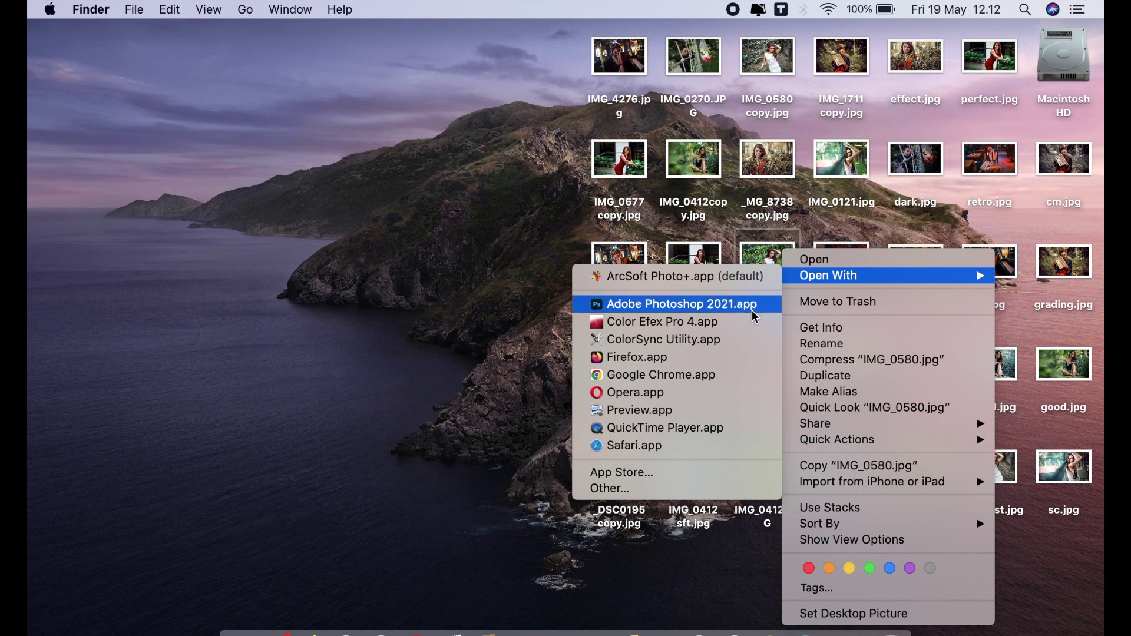
Step: Open the garden portrait IMG_0580.jpg in Adobe Photoshop 2021
click(752, 310)
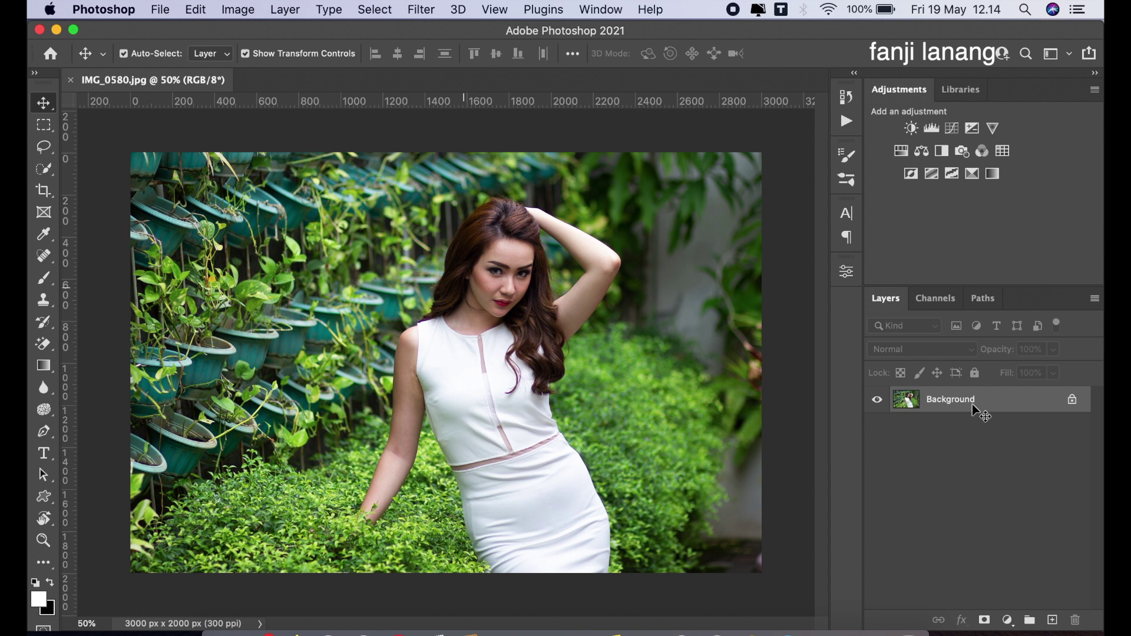
Step: Duplicate the Background layer and apply the Camera Raw Filter to the copy
drag(973, 406, 1052, 619)
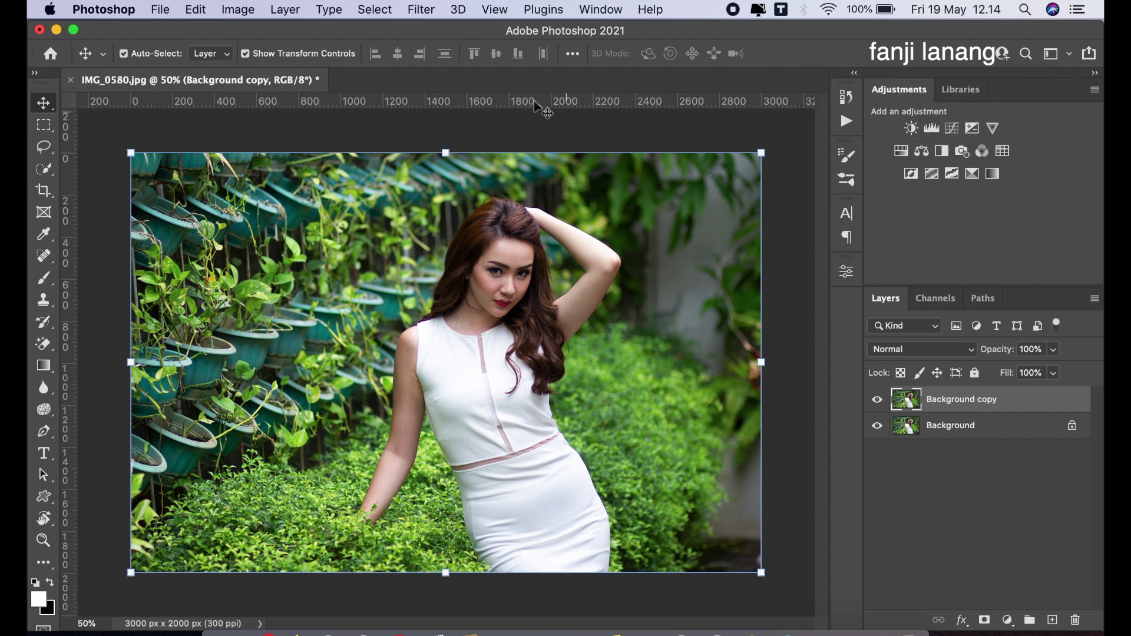
click(425, 10)
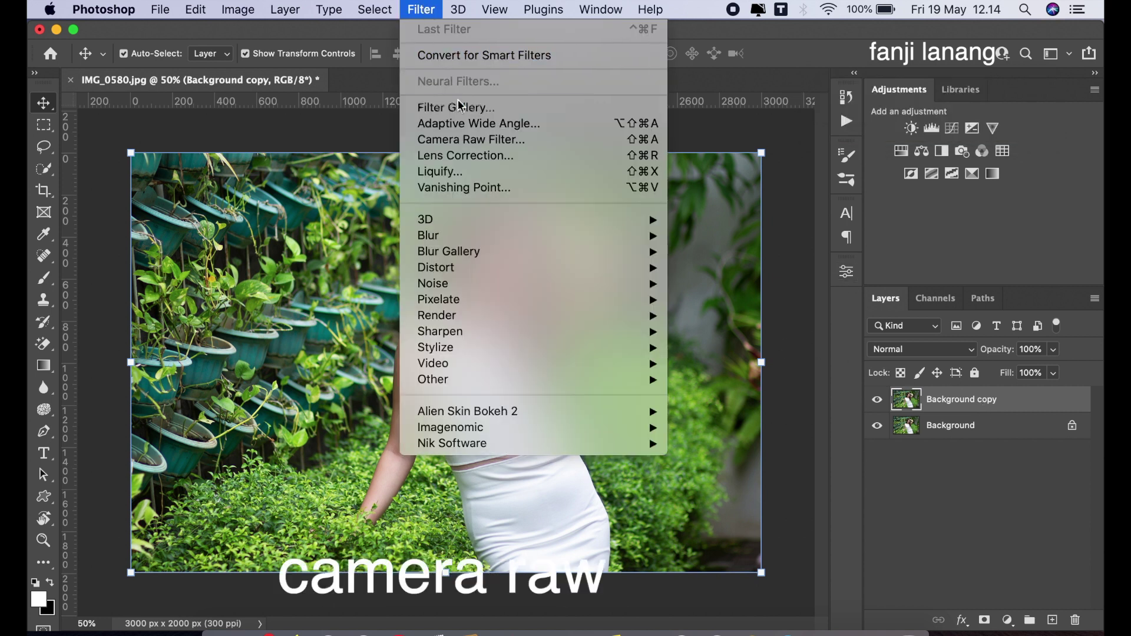
click(472, 140)
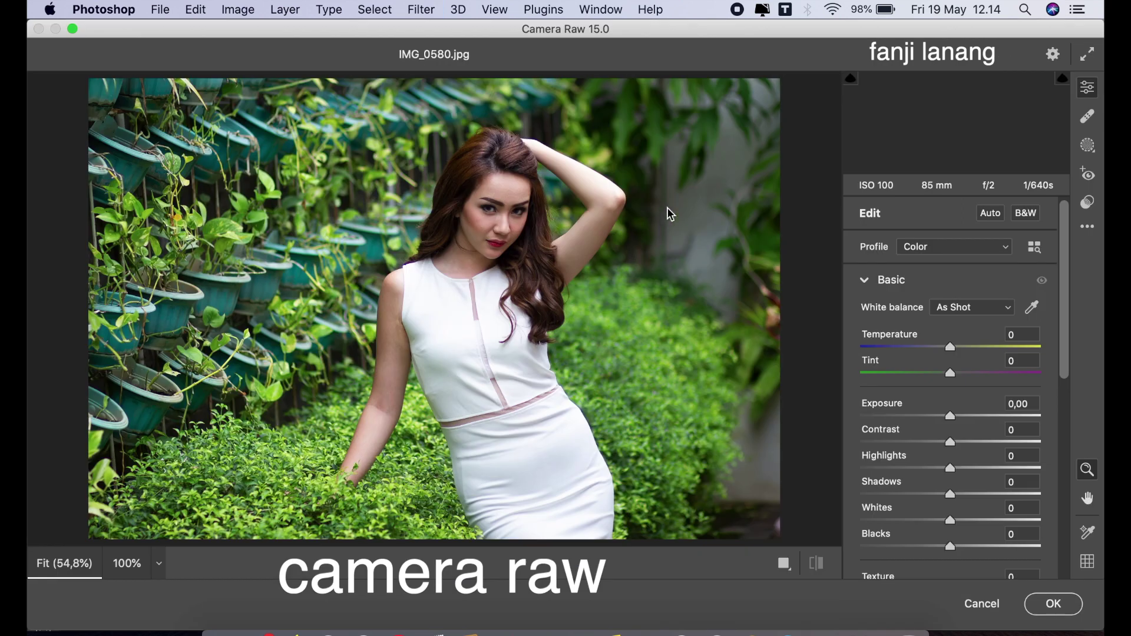
Step: Set Basic Exposure -0,40, Contrast +10, Shadows +65 and Blacks -15
drag(945, 418, 963, 450)
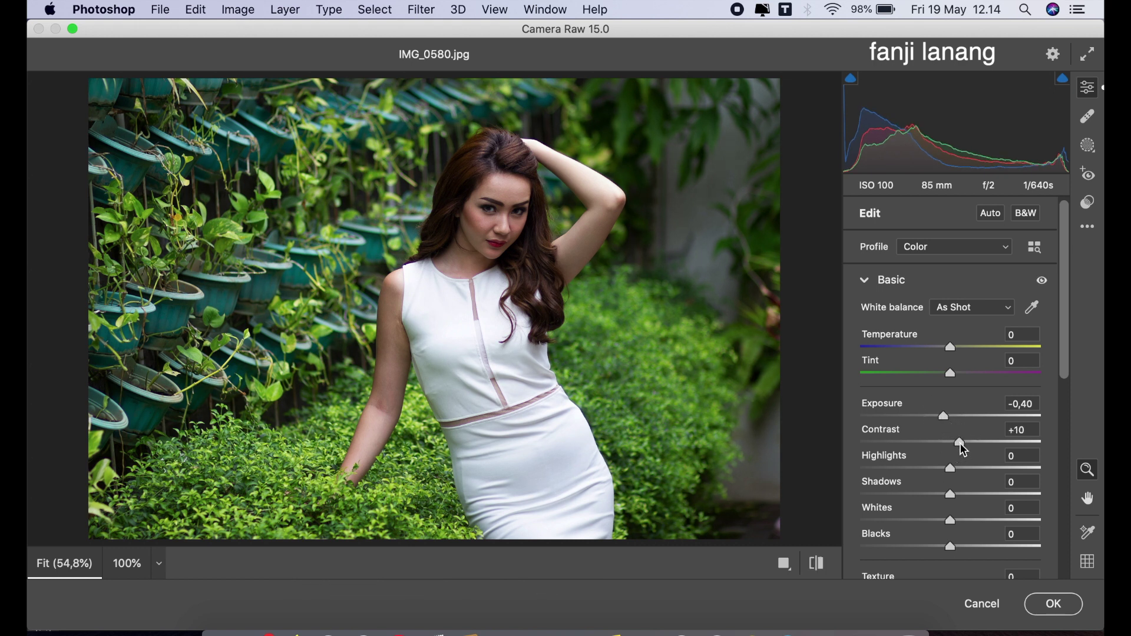
drag(950, 495, 1009, 499)
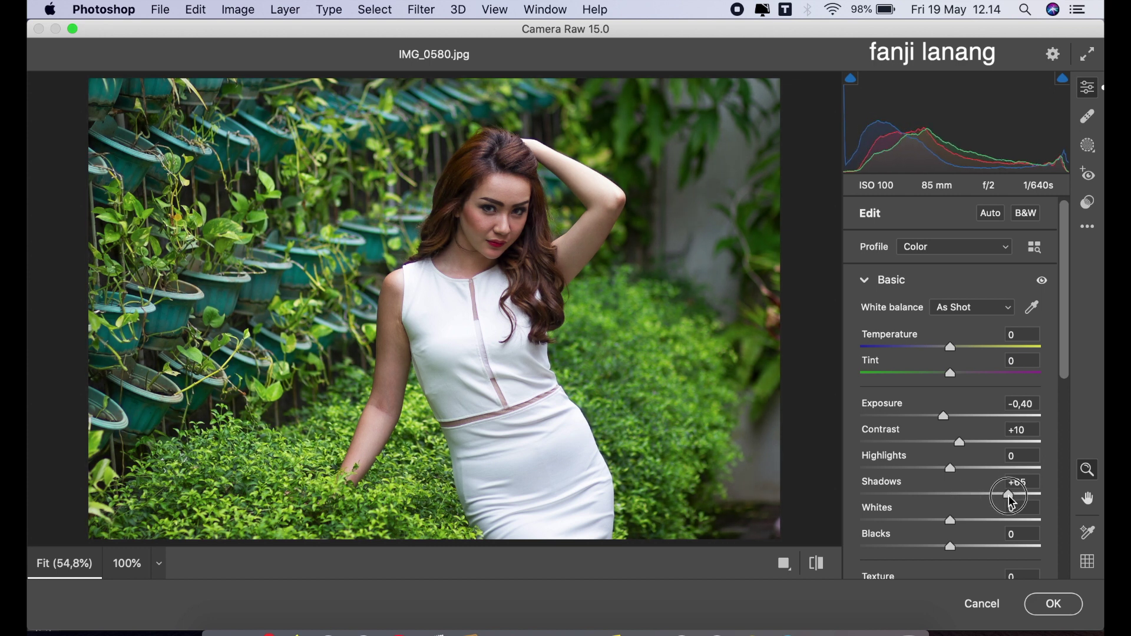
drag(940, 554, 940, 560)
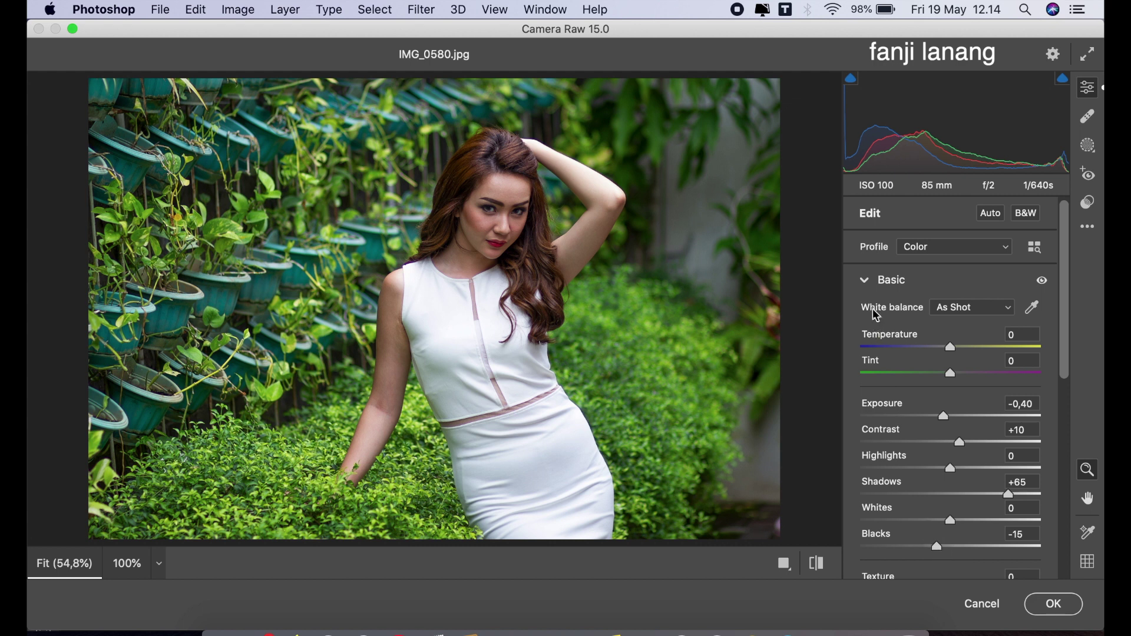
Step: On the Point Curve, add a midpoint and move the black point to input 8
click(866, 282)
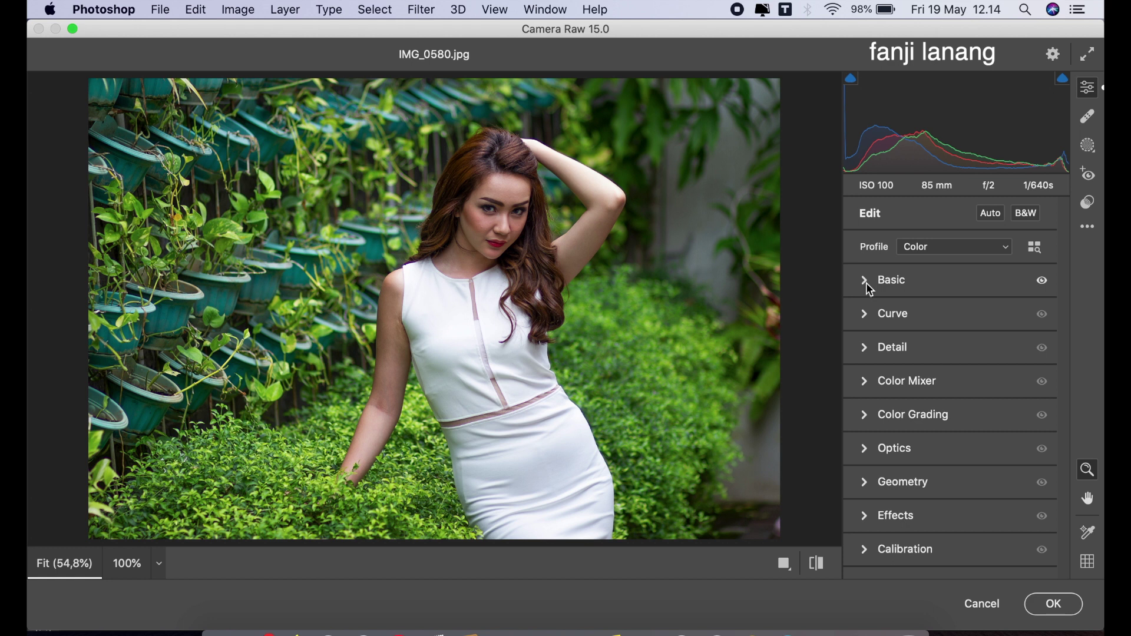
click(813, 572)
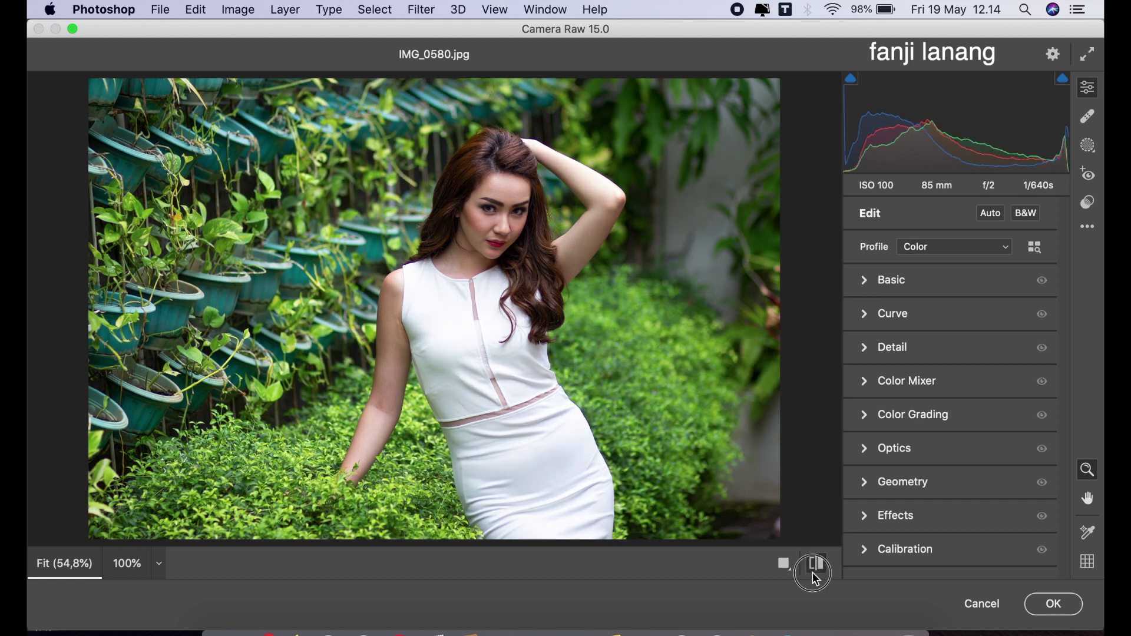
click(812, 572)
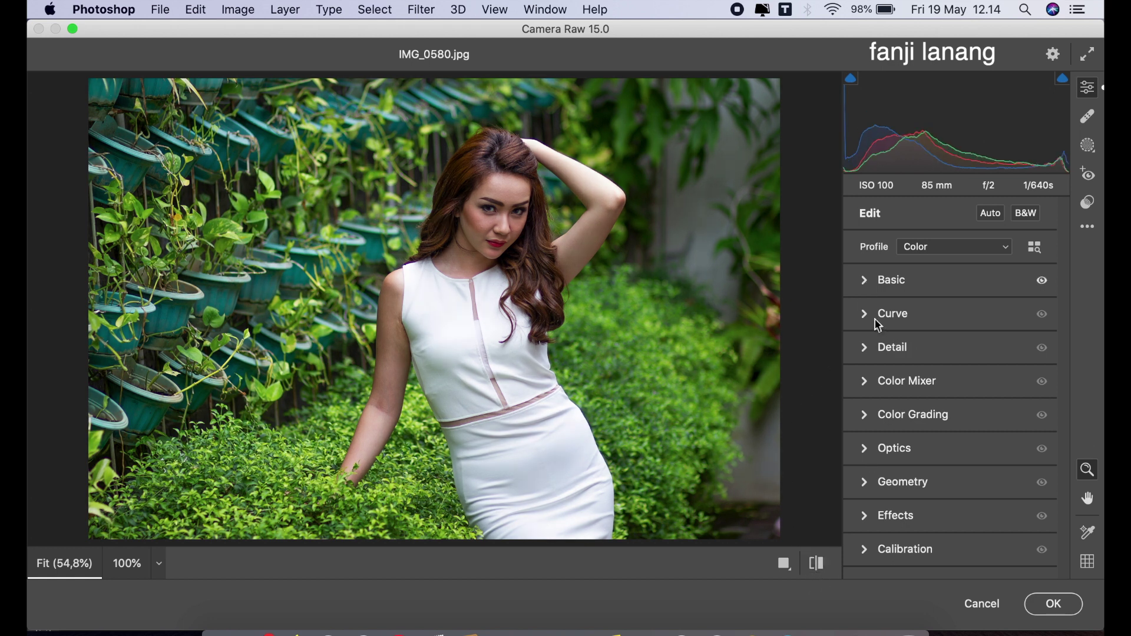
click(868, 316)
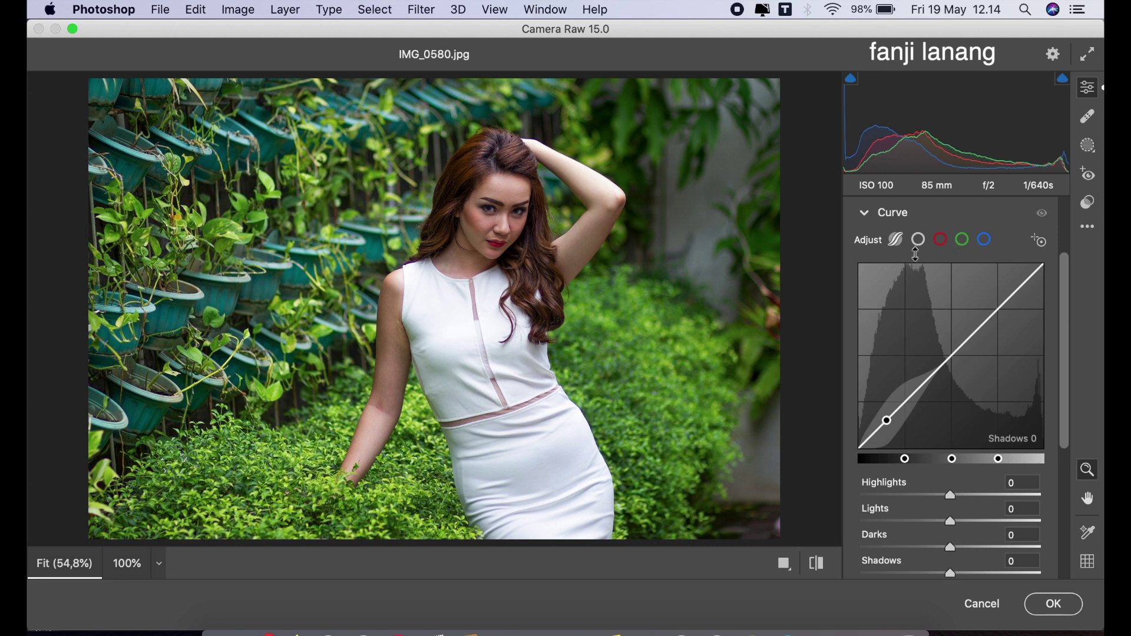
click(918, 240)
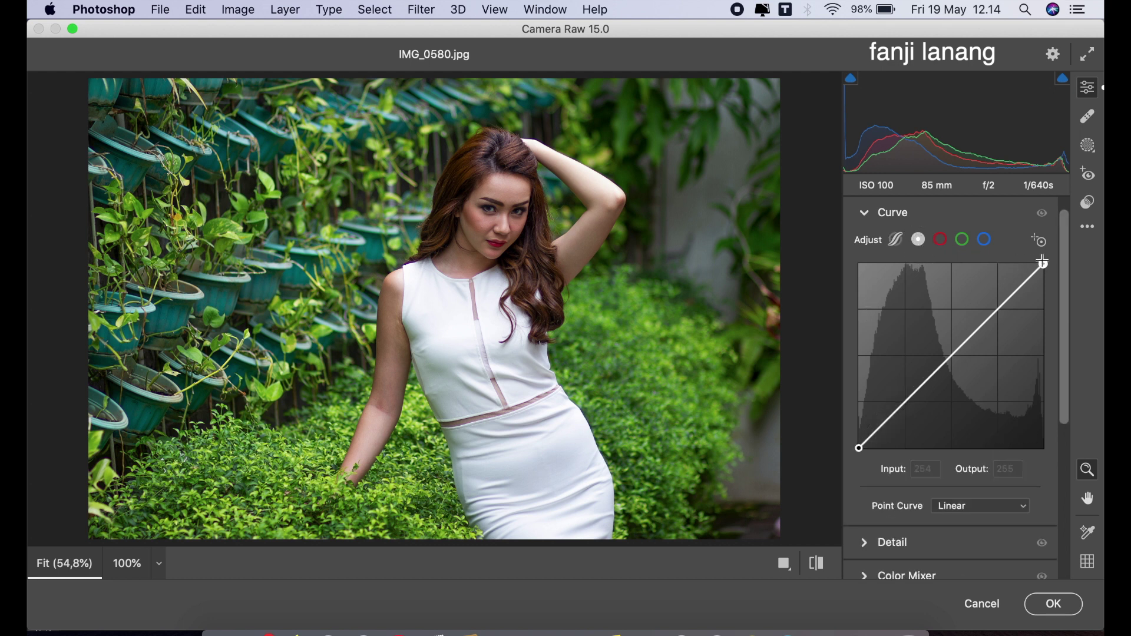
click(951, 348)
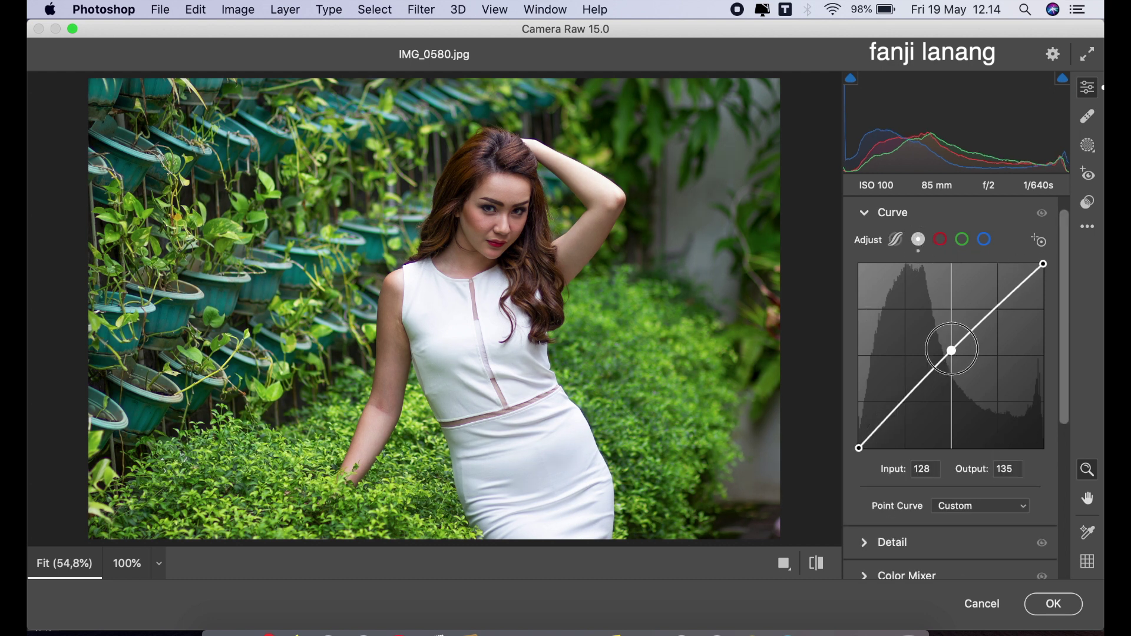
drag(858, 449, 865, 449)
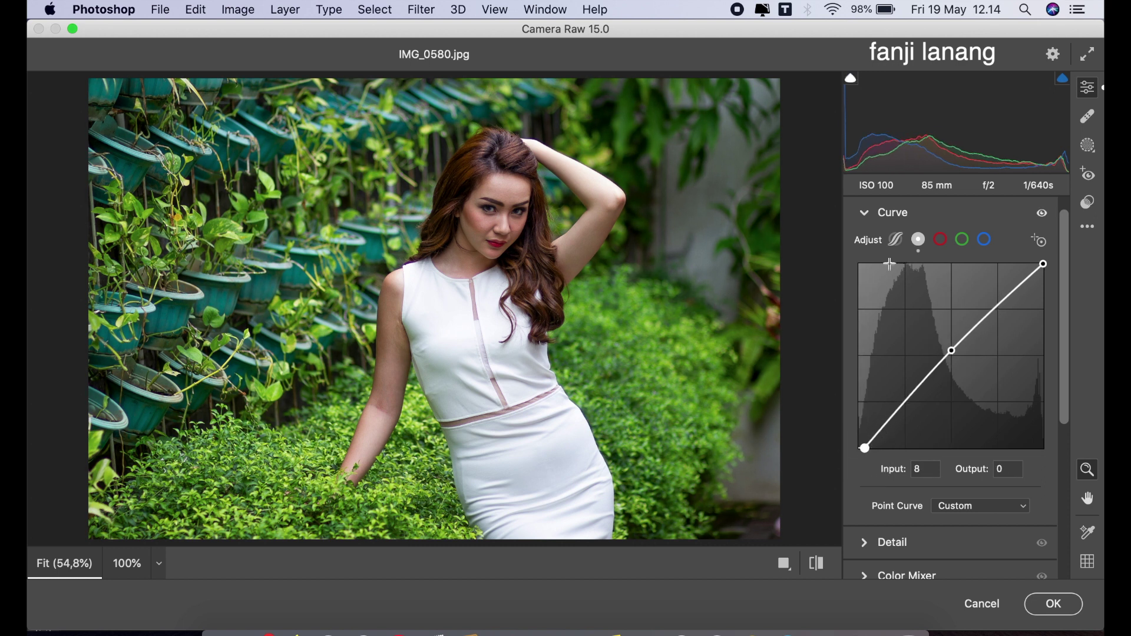
click(865, 212)
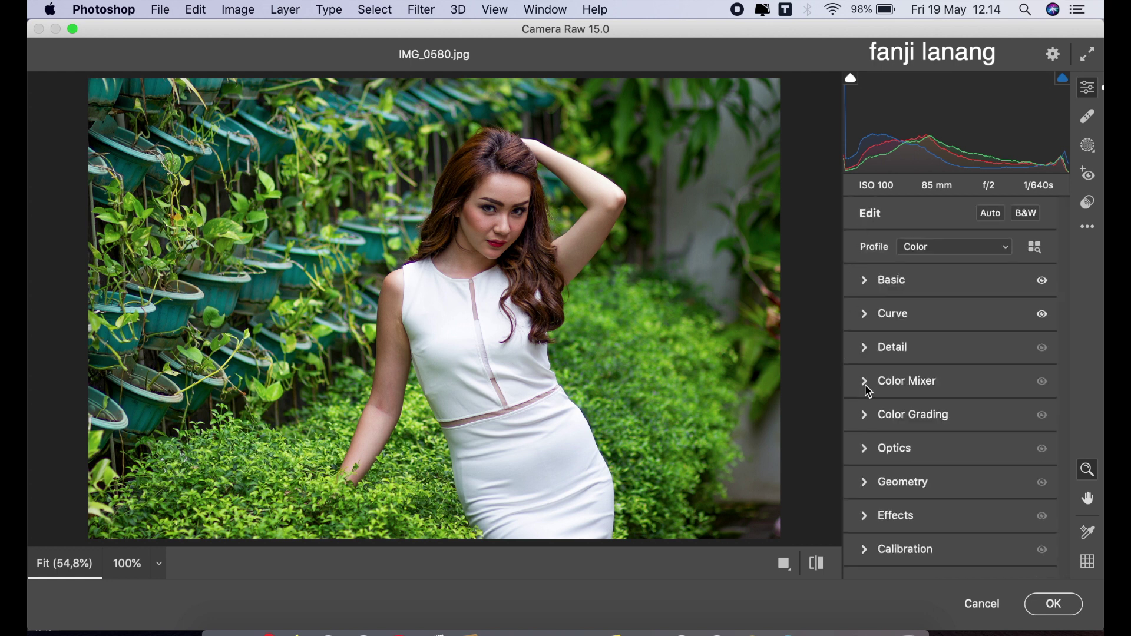
Step: In the Color Mixer, fully desaturate the Yellows to -100
click(868, 386)
click(880, 305)
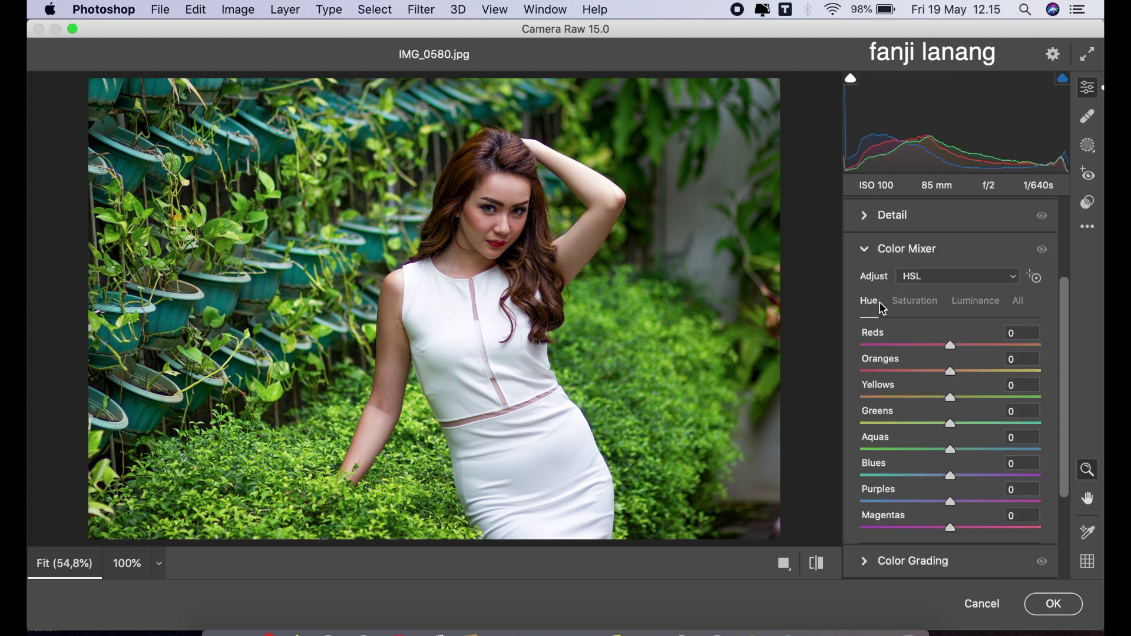
click(915, 301)
click(914, 398)
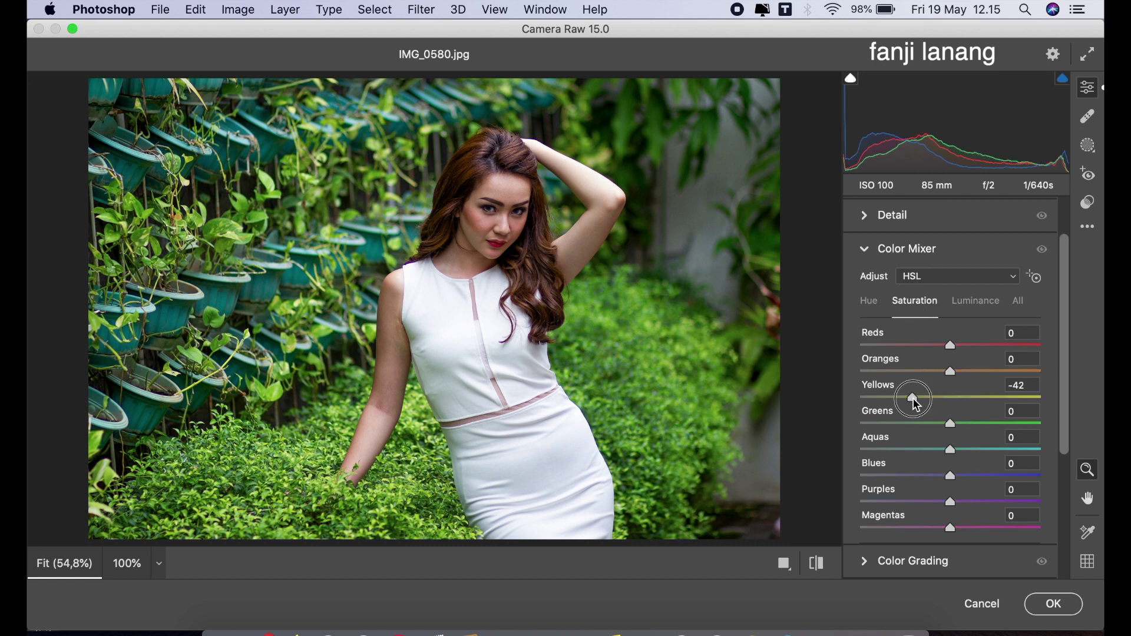
mouse_move(916, 405)
mouse_down()
mouse_move(858, 425)
mouse_move(857, 464)
mouse_up()
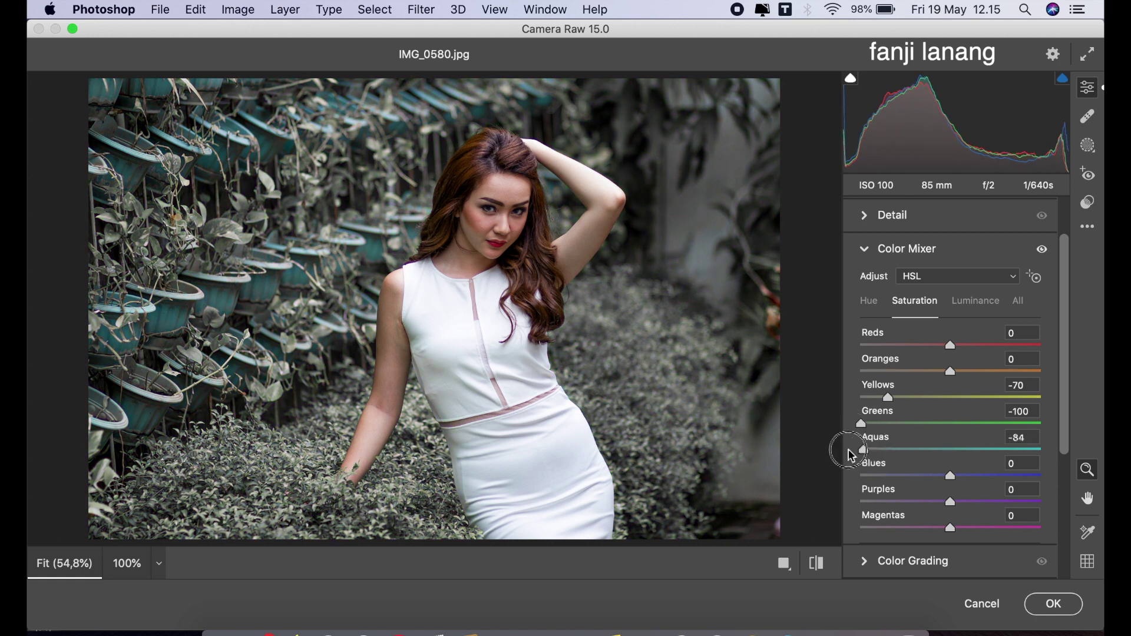
drag(876, 398, 802, 402)
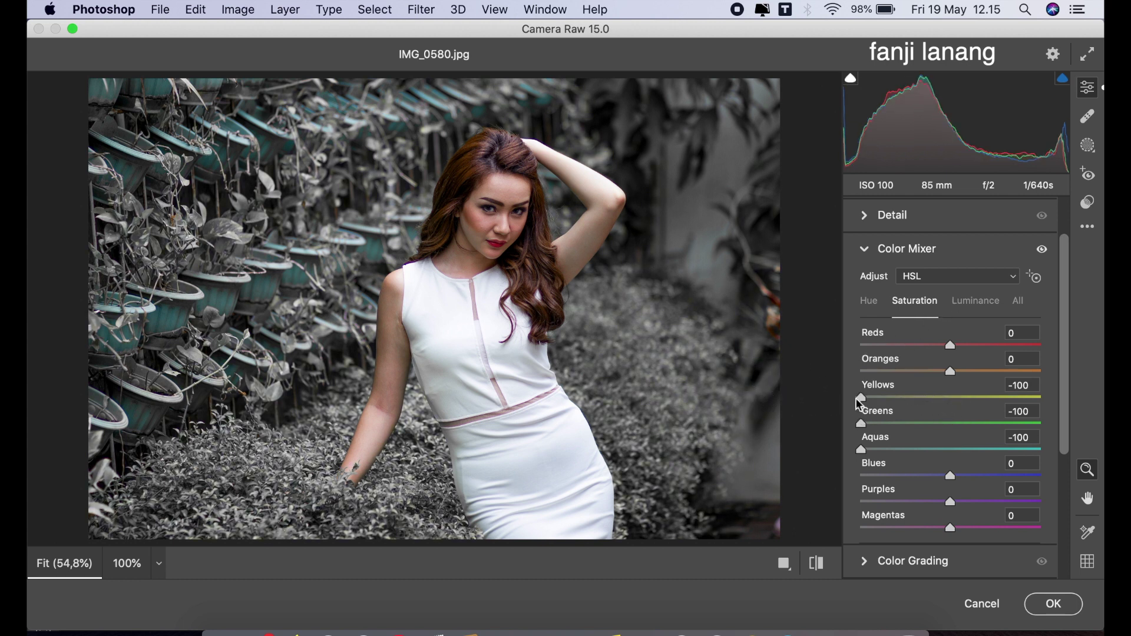
Step: Set Color Mixer luminance to Yellows -31, Greens -44 and Aquas -38
click(990, 303)
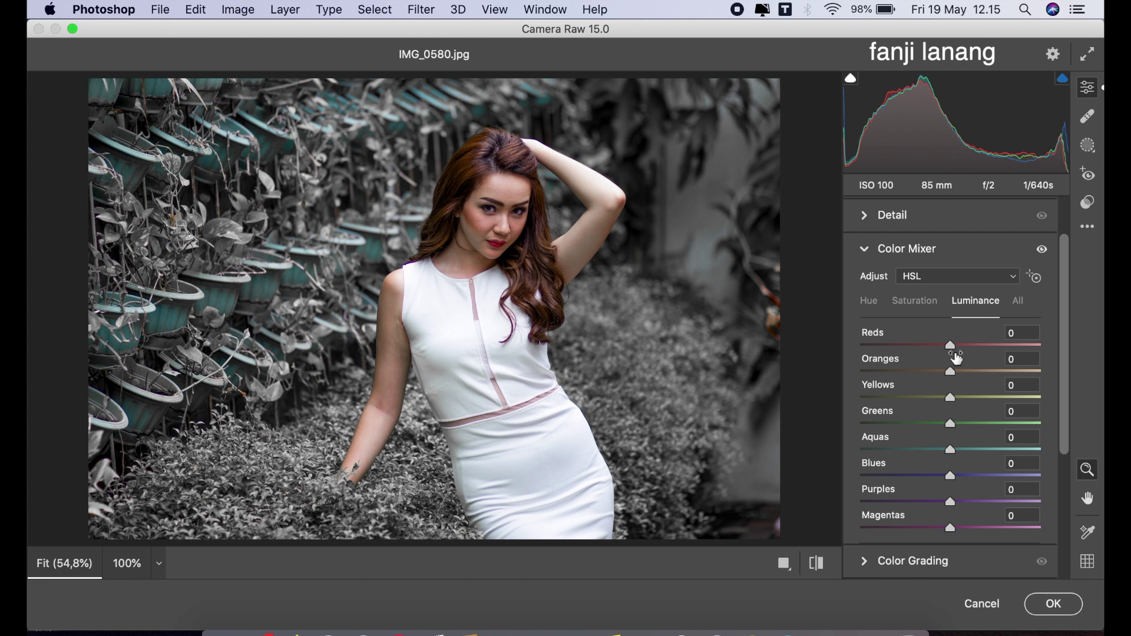
click(922, 398)
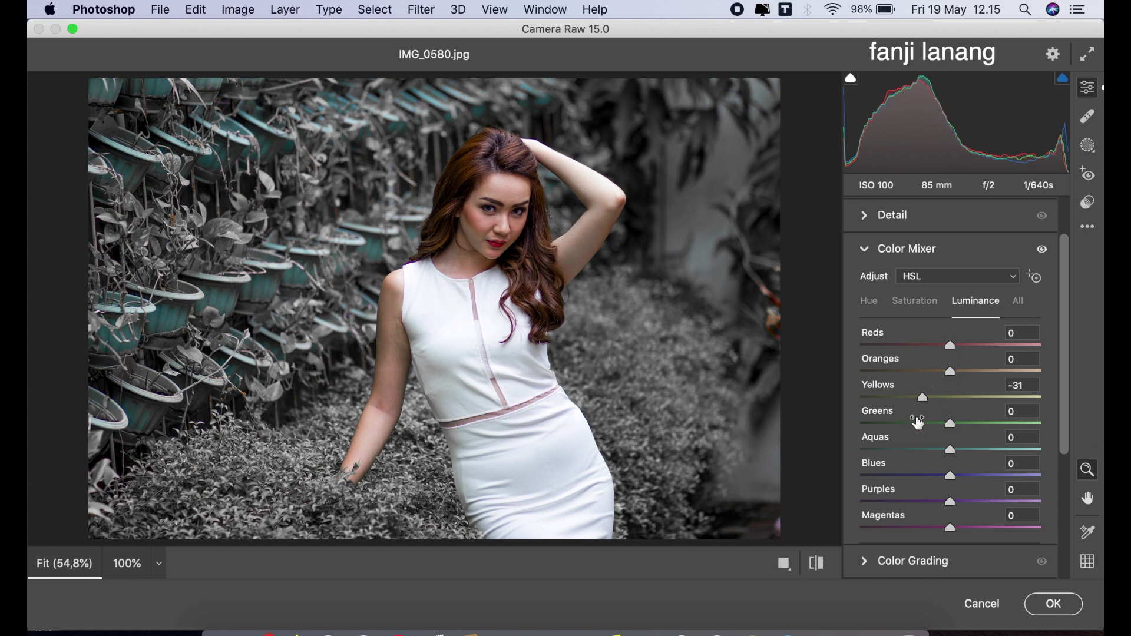
click(914, 423)
mouse_move(915, 429)
mouse_down()
mouse_move(829, 439)
mouse_move(918, 443)
mouse_up()
click(919, 444)
drag(918, 431, 908, 444)
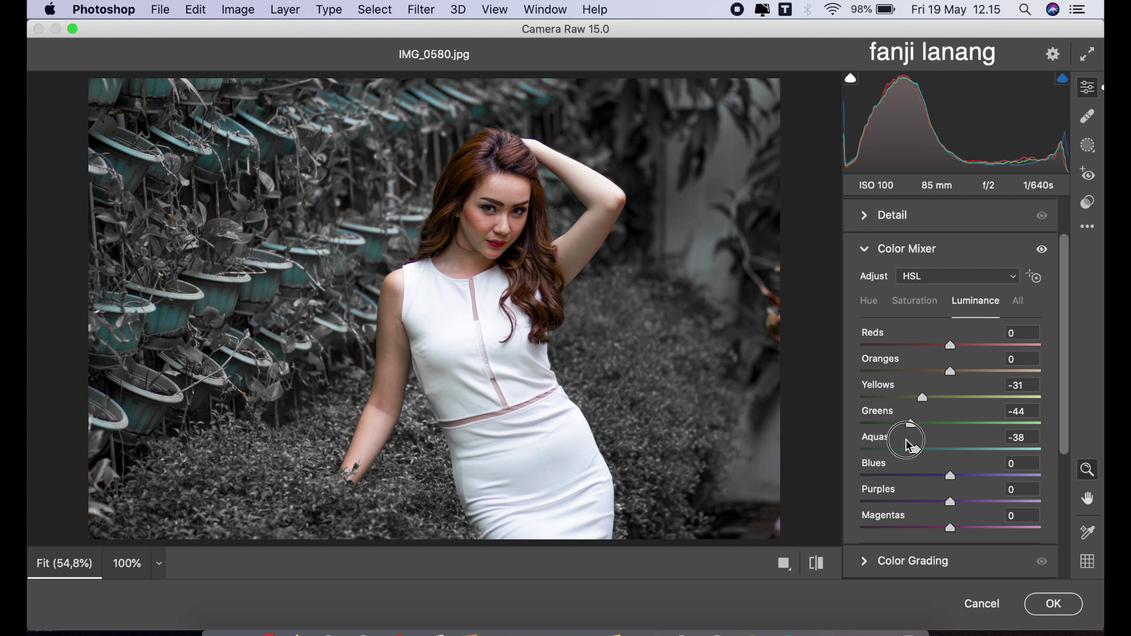
click(873, 249)
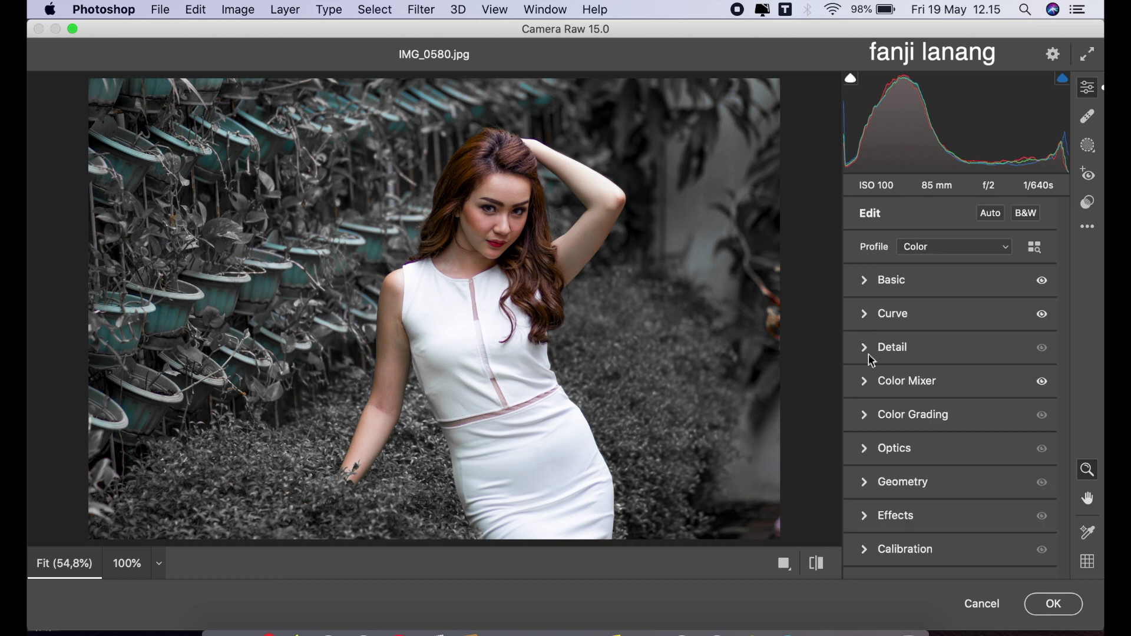
Step: Grade the midtones warm with hue 44 and saturation 15
click(867, 416)
click(965, 237)
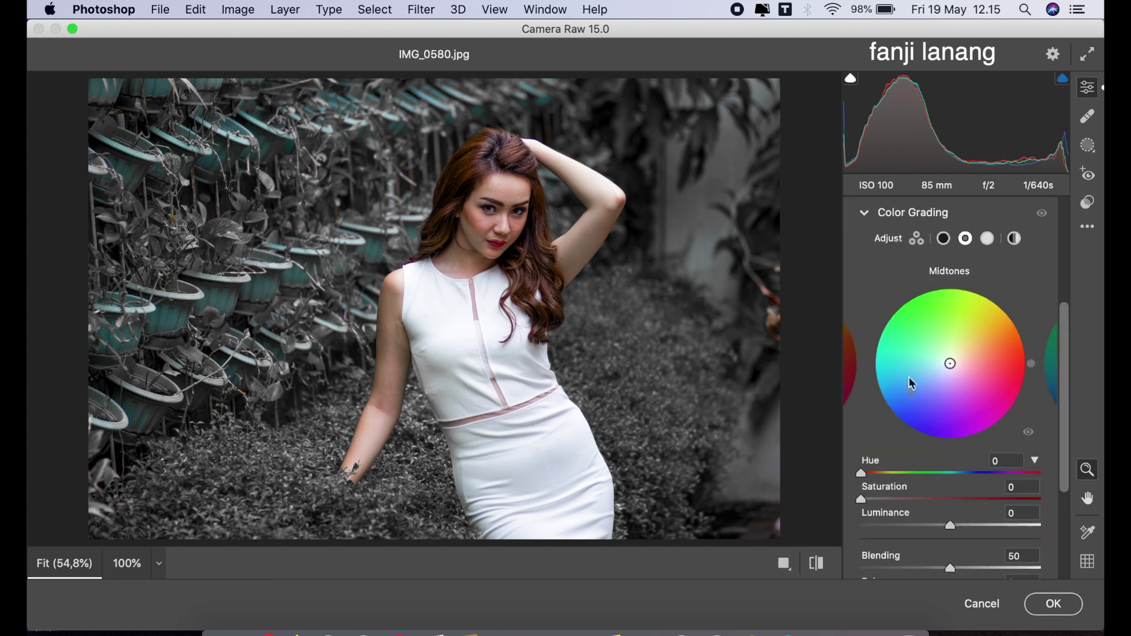
mouse_move(861, 473)
mouse_down()
mouse_move(884, 477)
mouse_move(887, 501)
mouse_up()
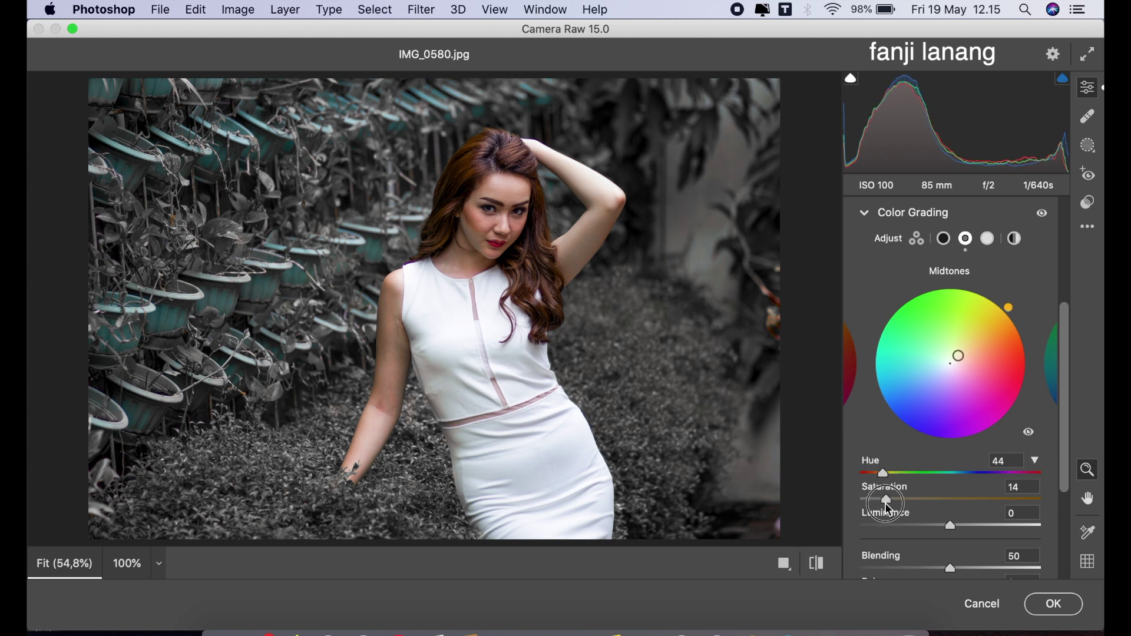
click(868, 214)
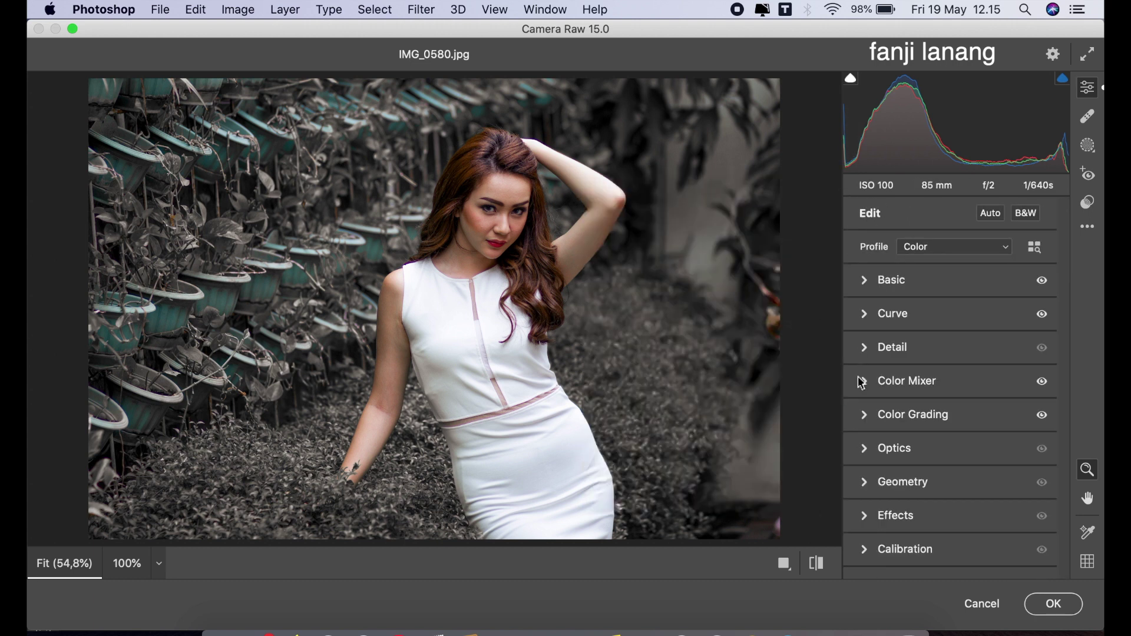
Step: Add an Optics vignette of -45 to darken the edges
click(865, 449)
drag(913, 290, 820, 315)
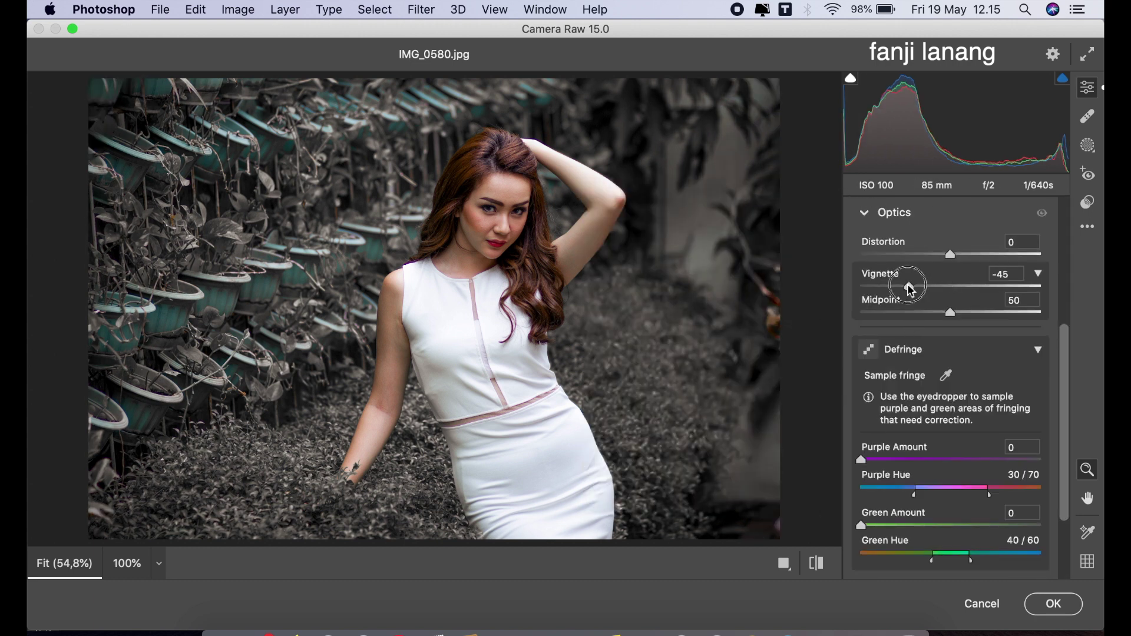
click(867, 215)
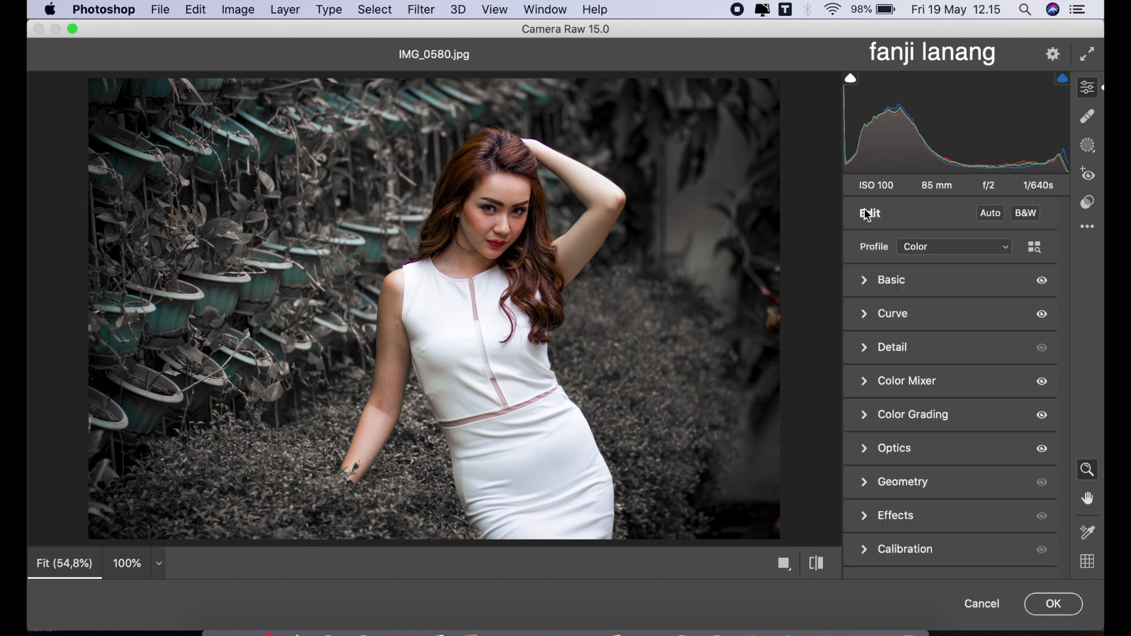
Step: Set Calibration red hue +35 and saturation -10, green hue -31, blue hue -42
click(869, 553)
drag(951, 380, 979, 390)
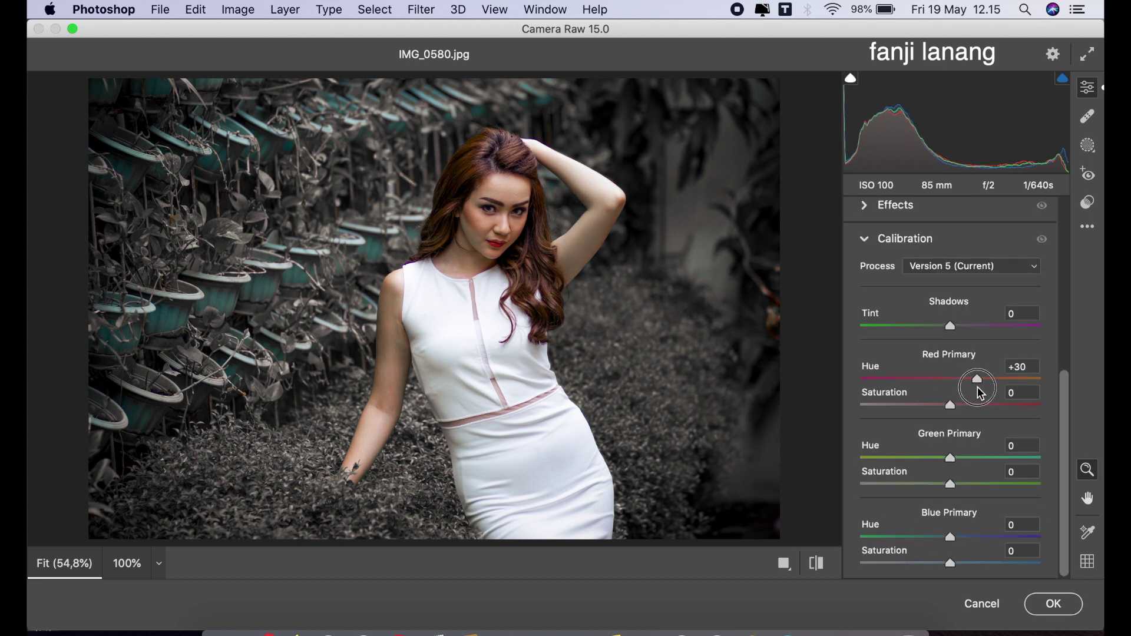
click(983, 459)
mouse_move(982, 459)
mouse_down()
mouse_move(865, 458)
mouse_move(927, 479)
mouse_up()
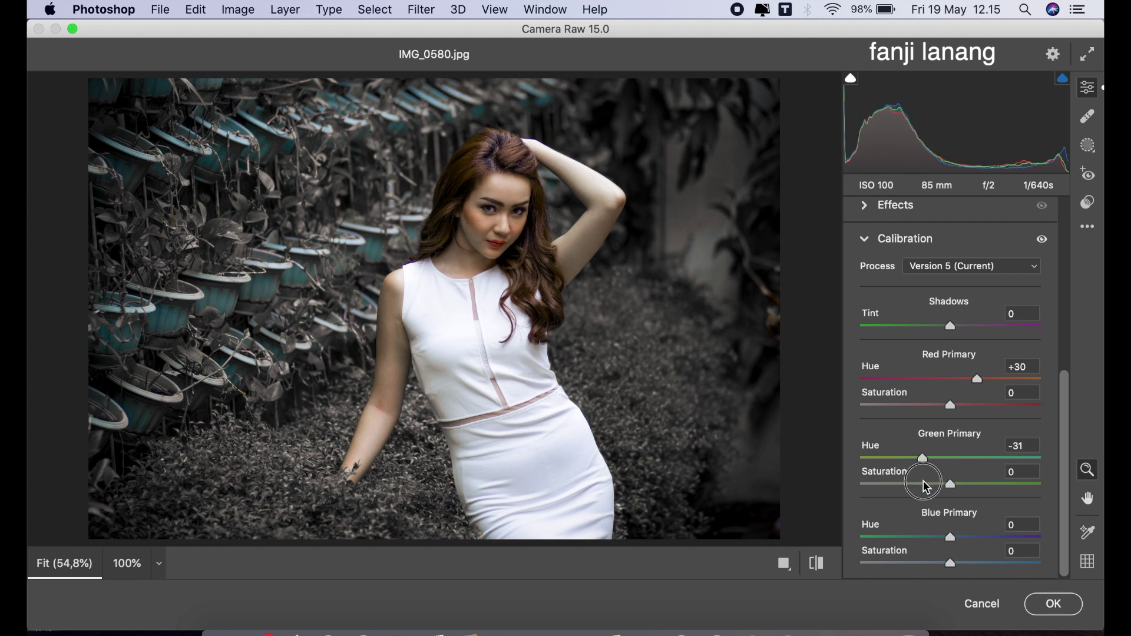
drag(927, 536, 913, 537)
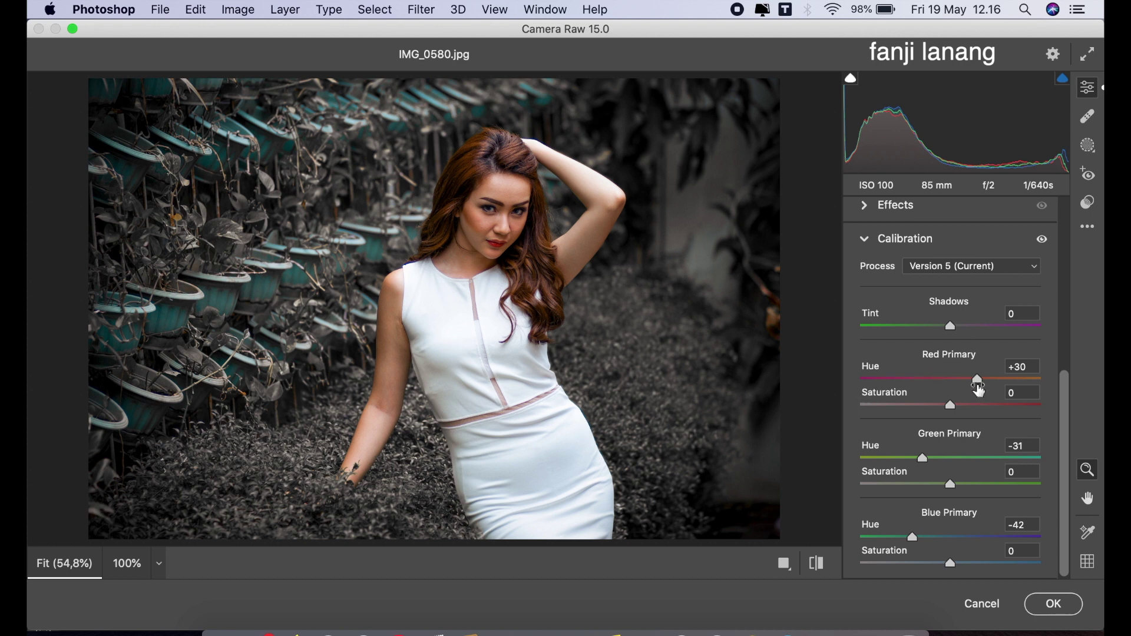
drag(986, 385, 985, 398)
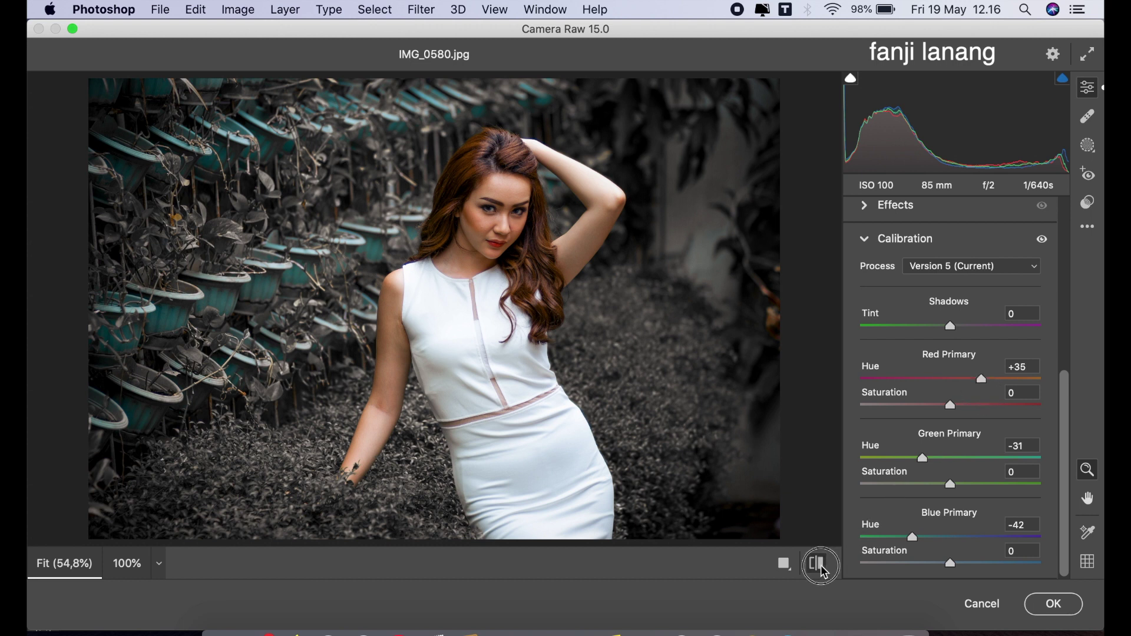
click(818, 563)
click(823, 569)
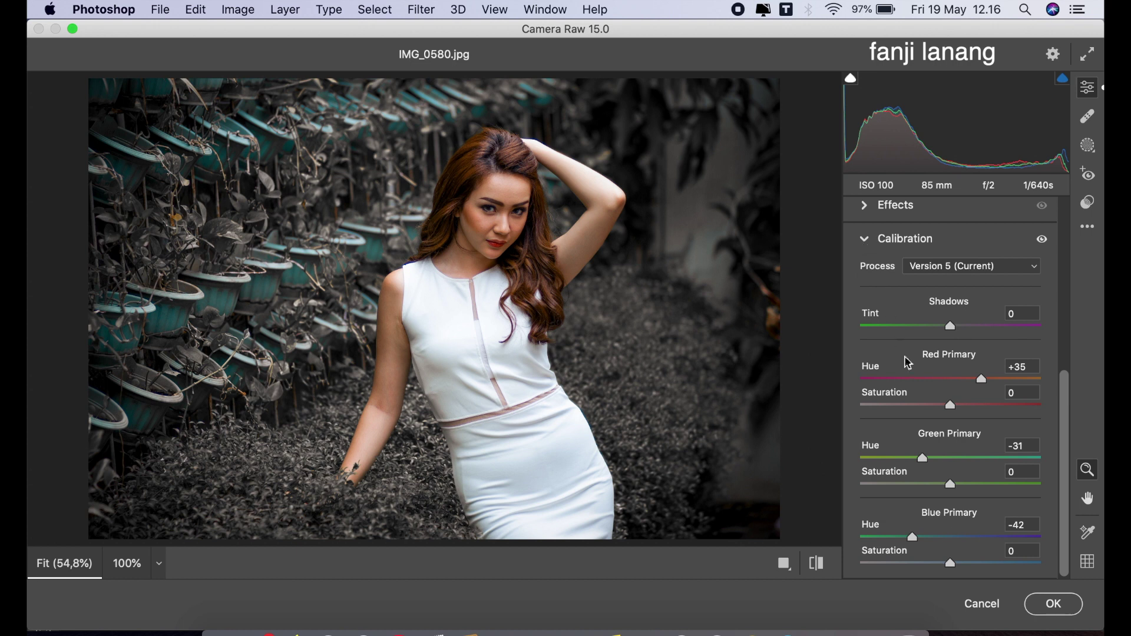
drag(950, 405, 946, 422)
Step: Apply the Camera Raw edit and toggle Background copy visibility to compare
click(1043, 613)
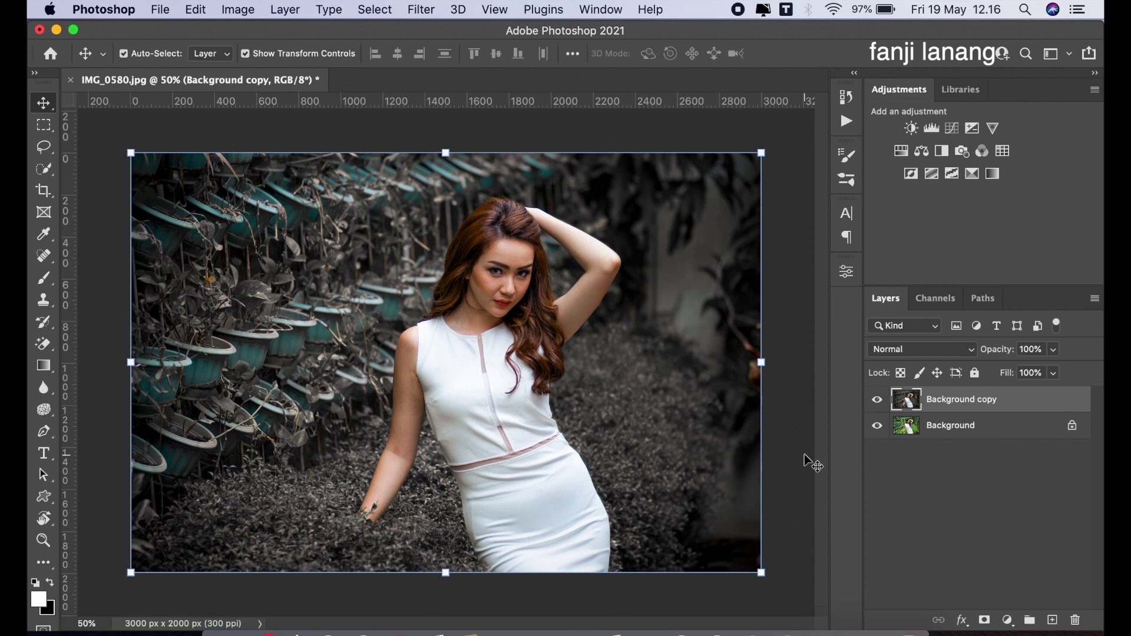
click(873, 406)
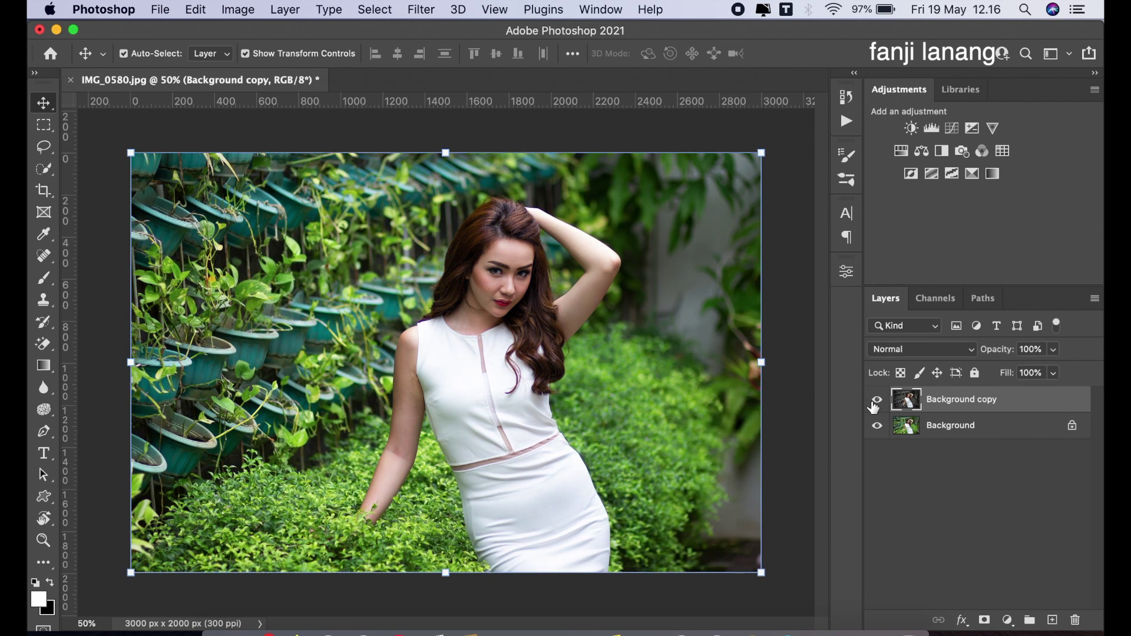
click(873, 405)
Step: On a new layer, stamp the white signature brush at size 300 in the lower-left
click(1052, 620)
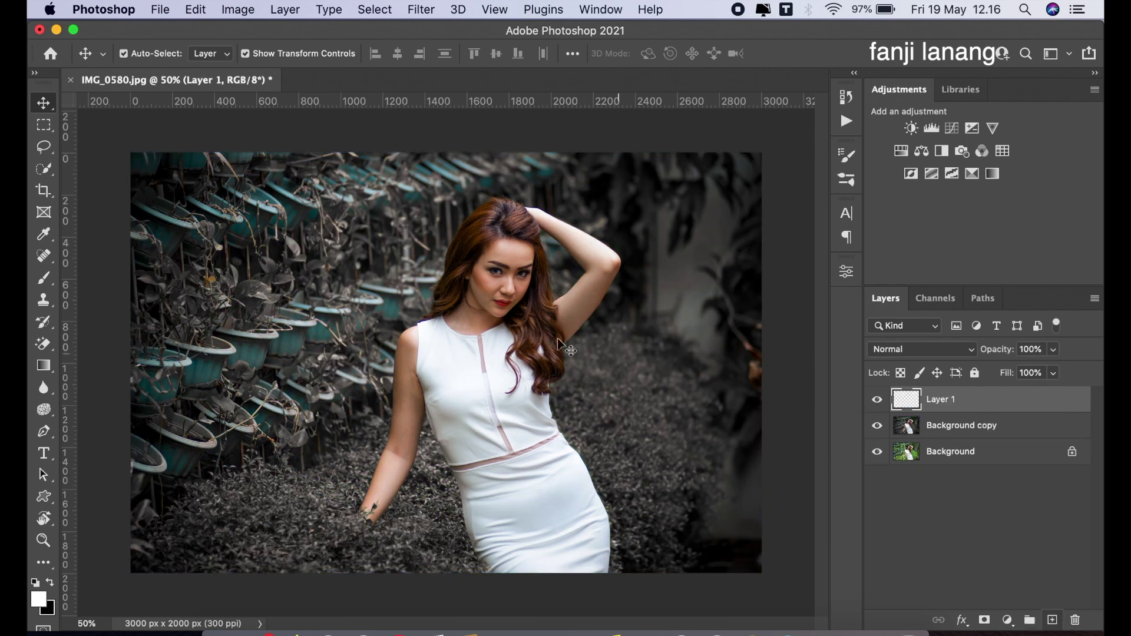
click(50, 281)
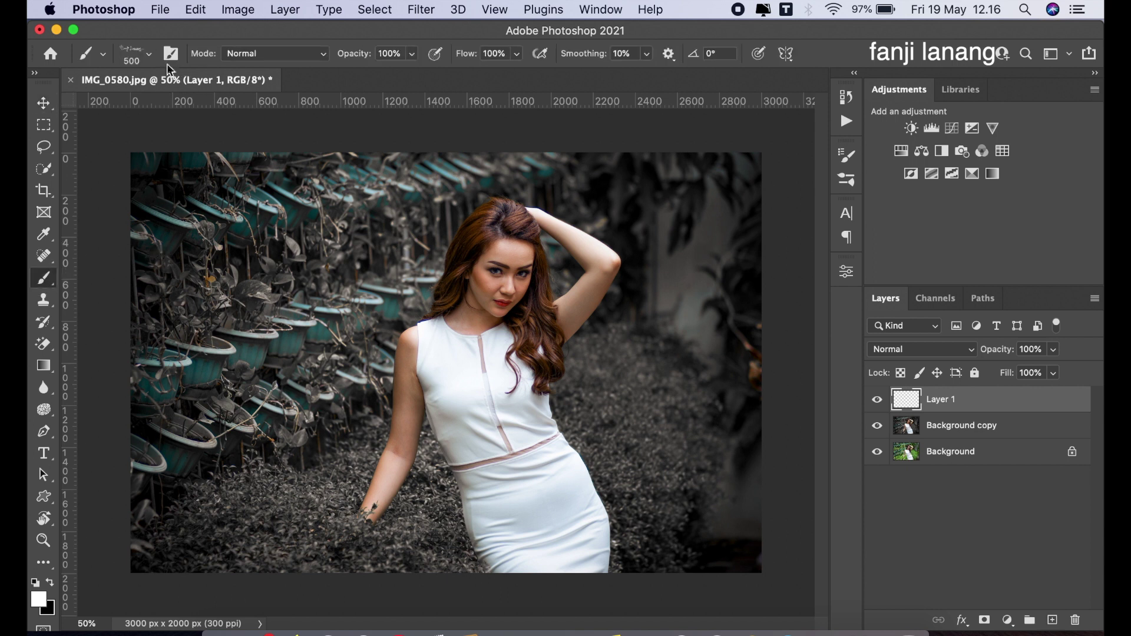
click(148, 55)
click(57, 213)
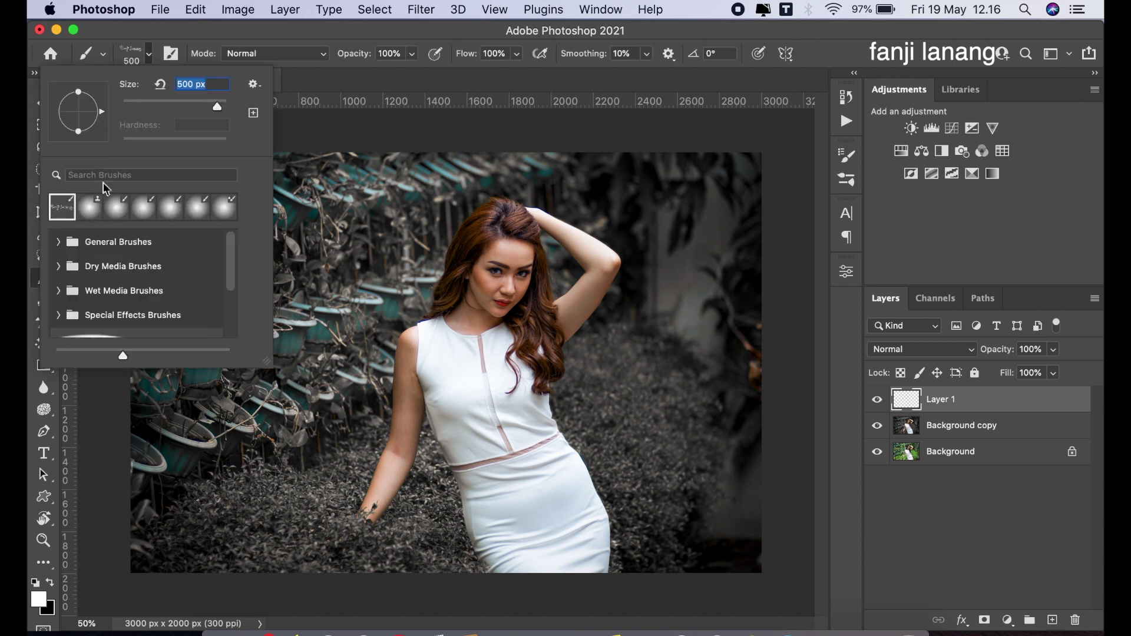
click(411, 86)
key(bracketleft)
key(bracketleft)
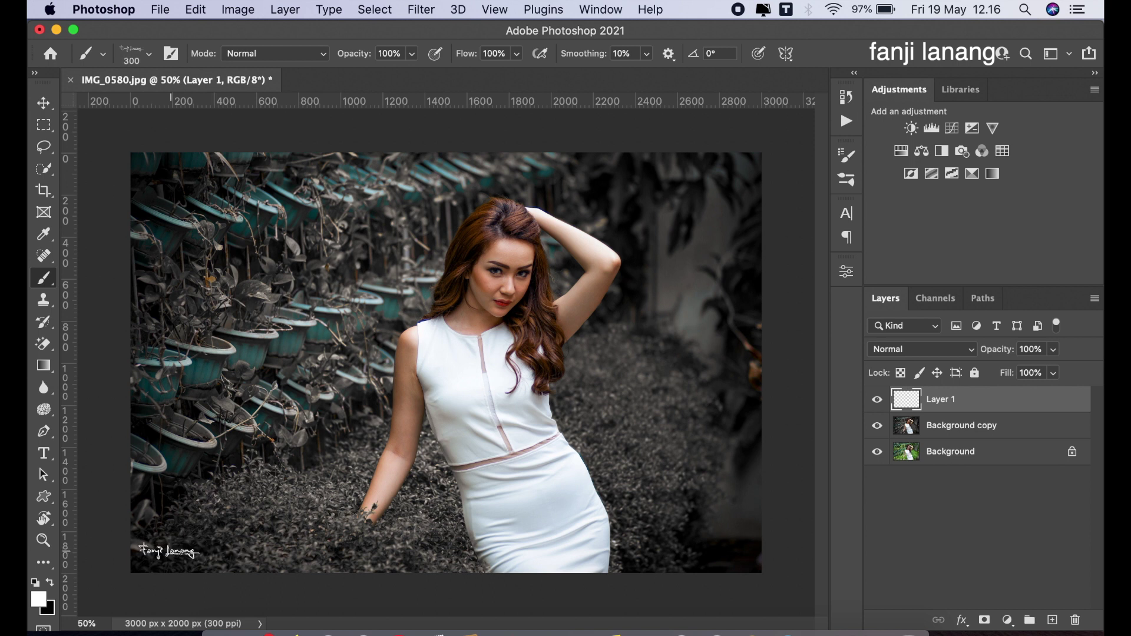
click(175, 549)
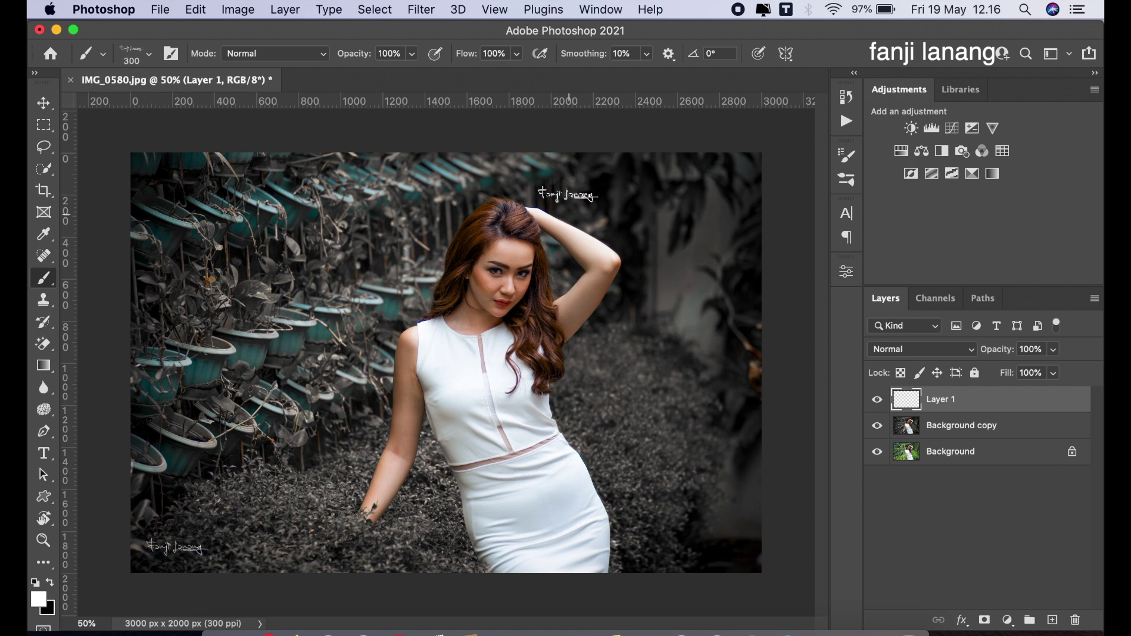